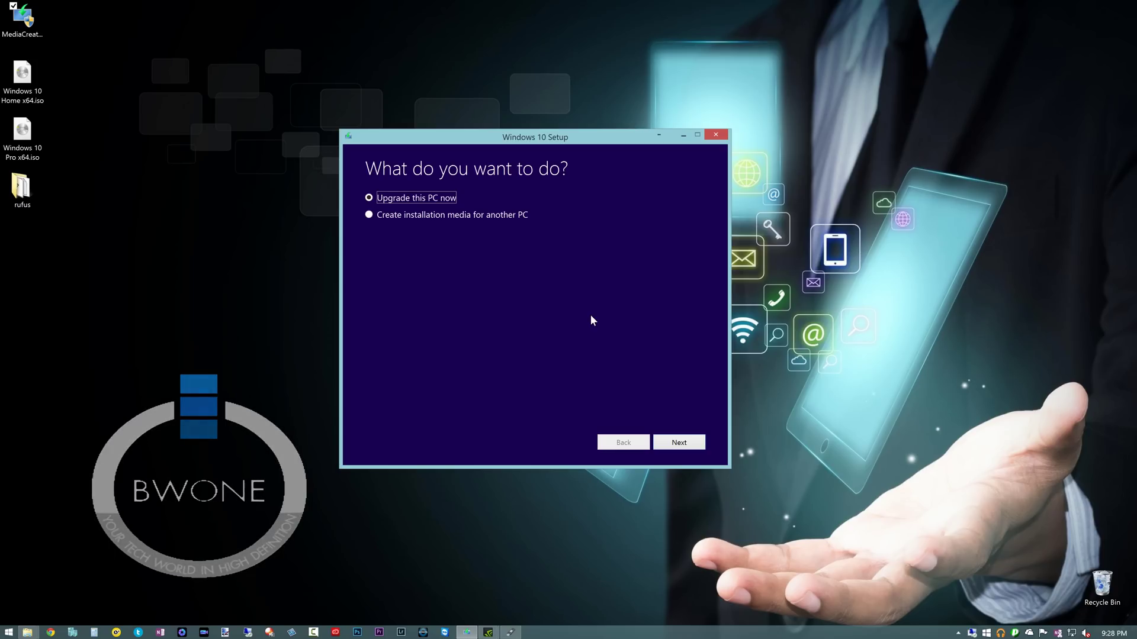
- Launch MediaCreationTool64.exe from the desktop and bring its Windows 10 setup dialog into focus
click(43, 39)
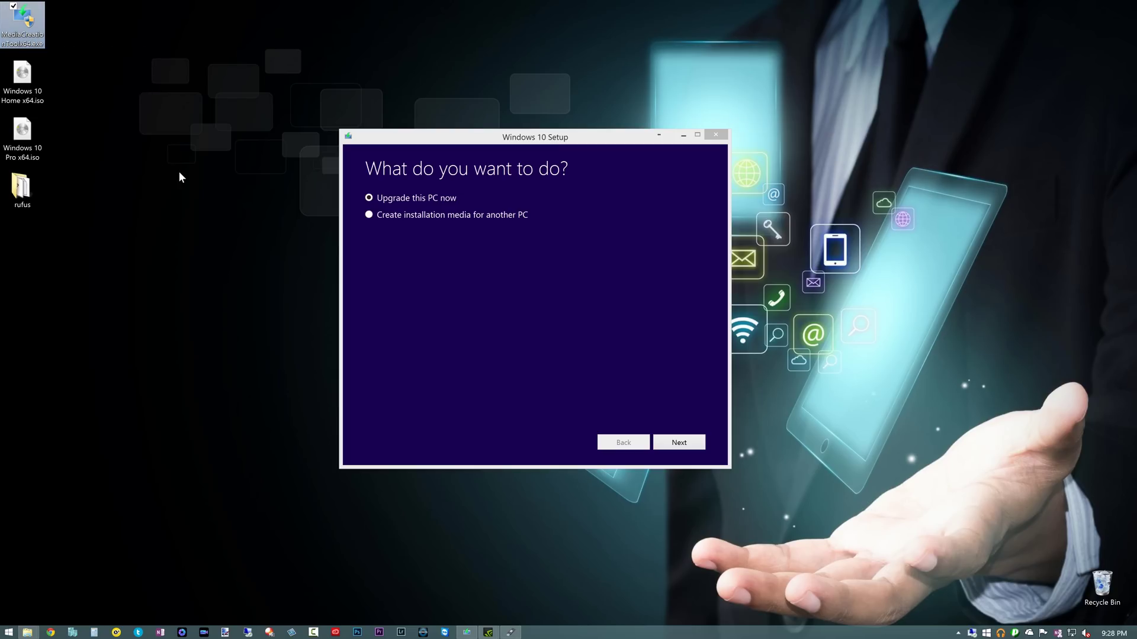
click(424, 317)
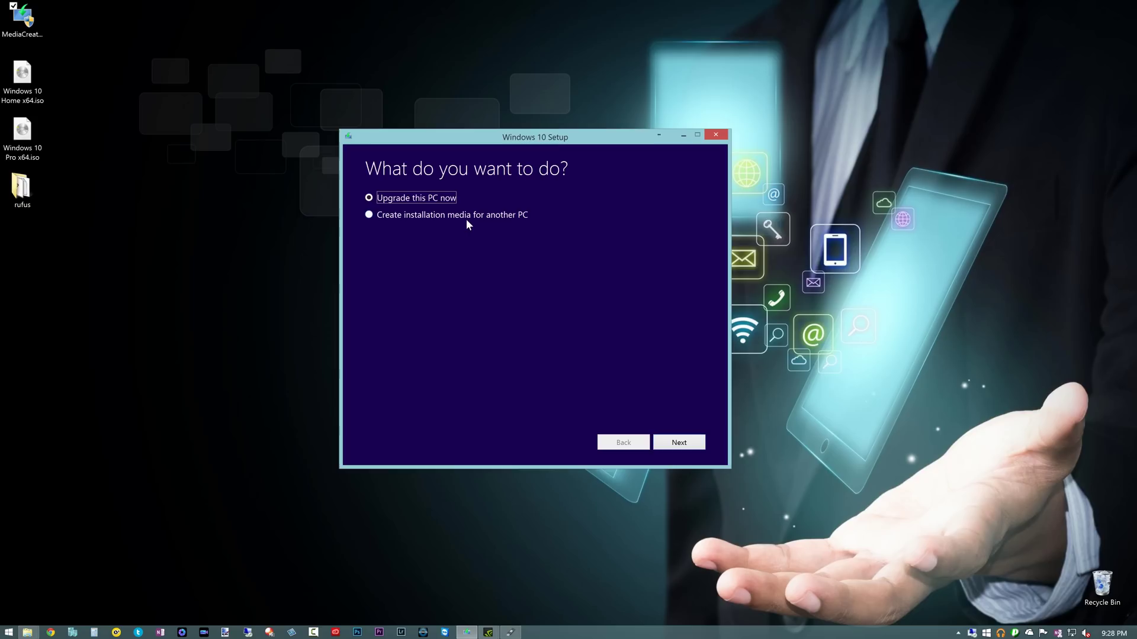
- Choose media for another PC, then set English (United States), Windows 10 Pro, 64-bit (x64)
click(435, 217)
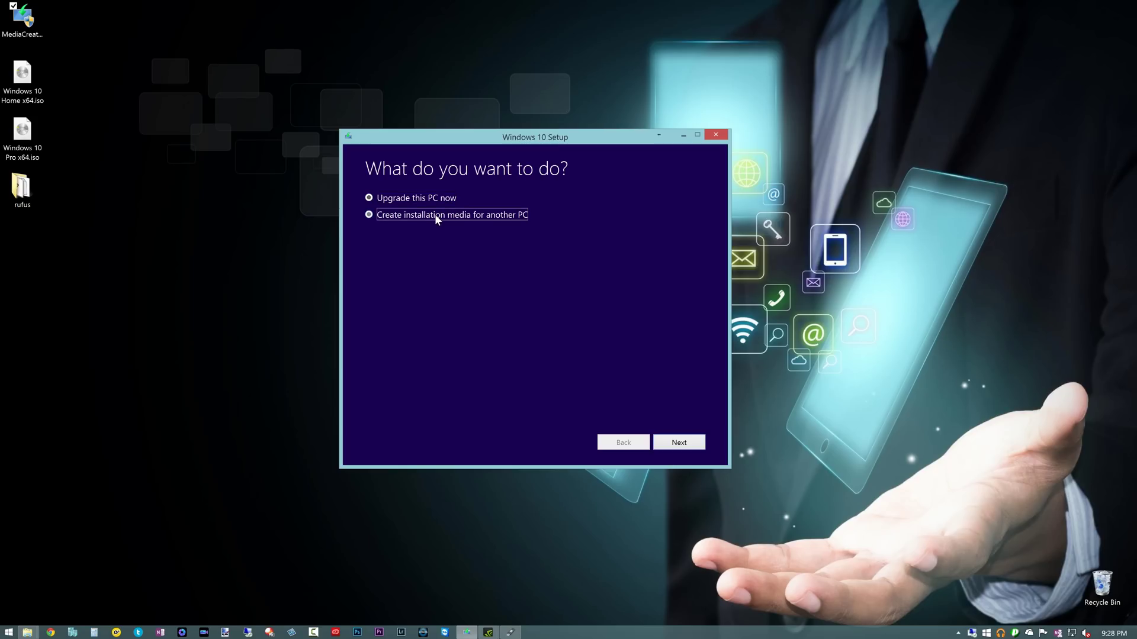
click(668, 444)
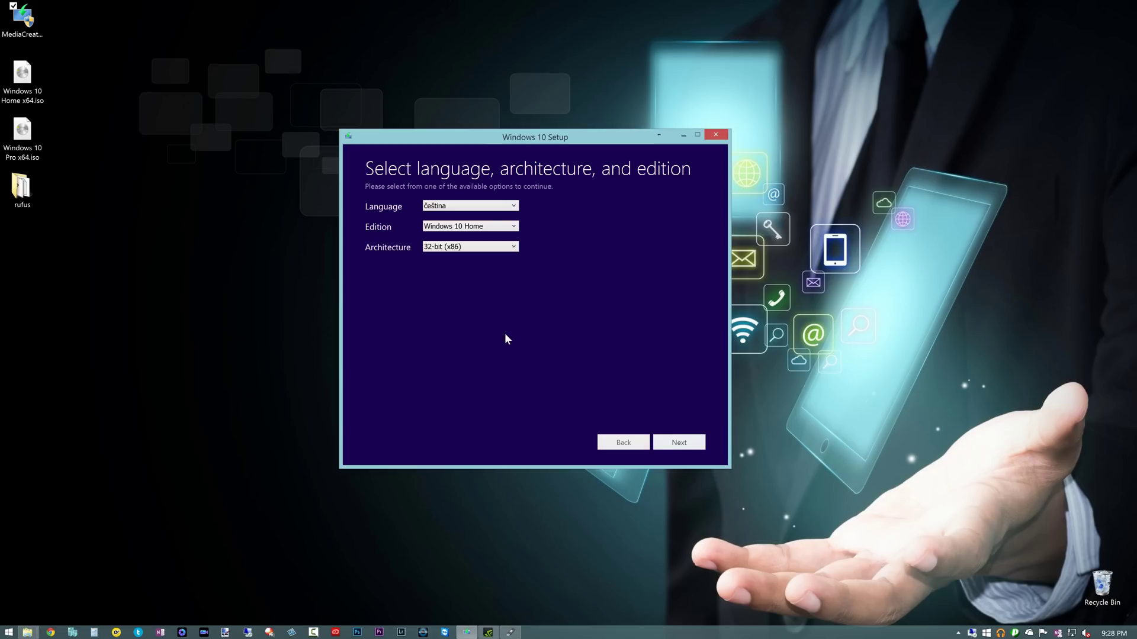
click(489, 207)
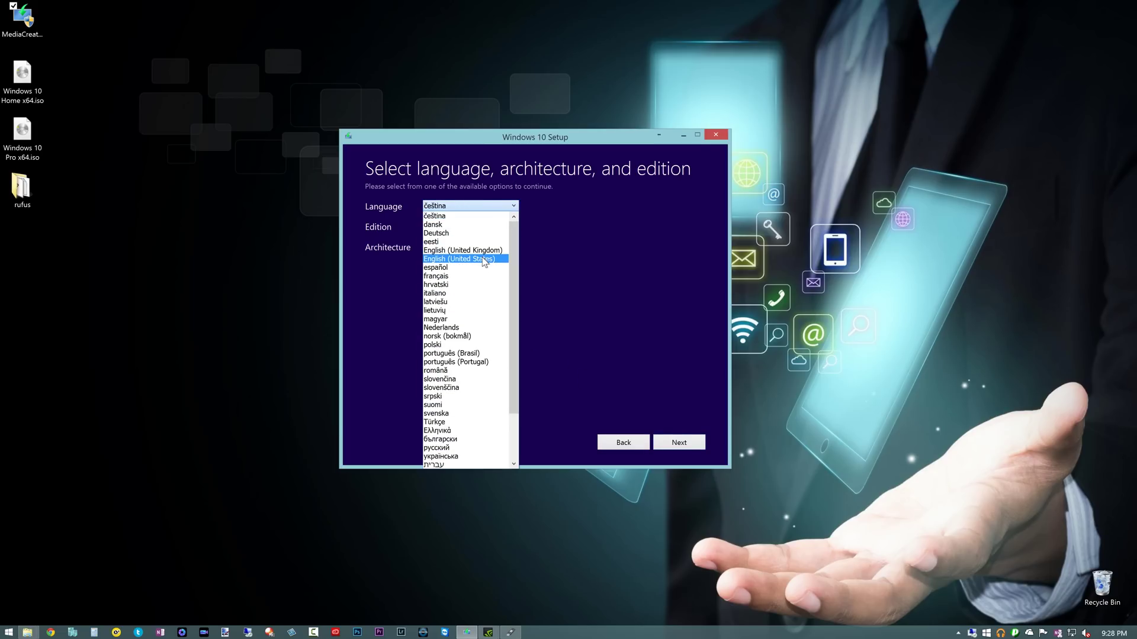
click(472, 255)
click(489, 227)
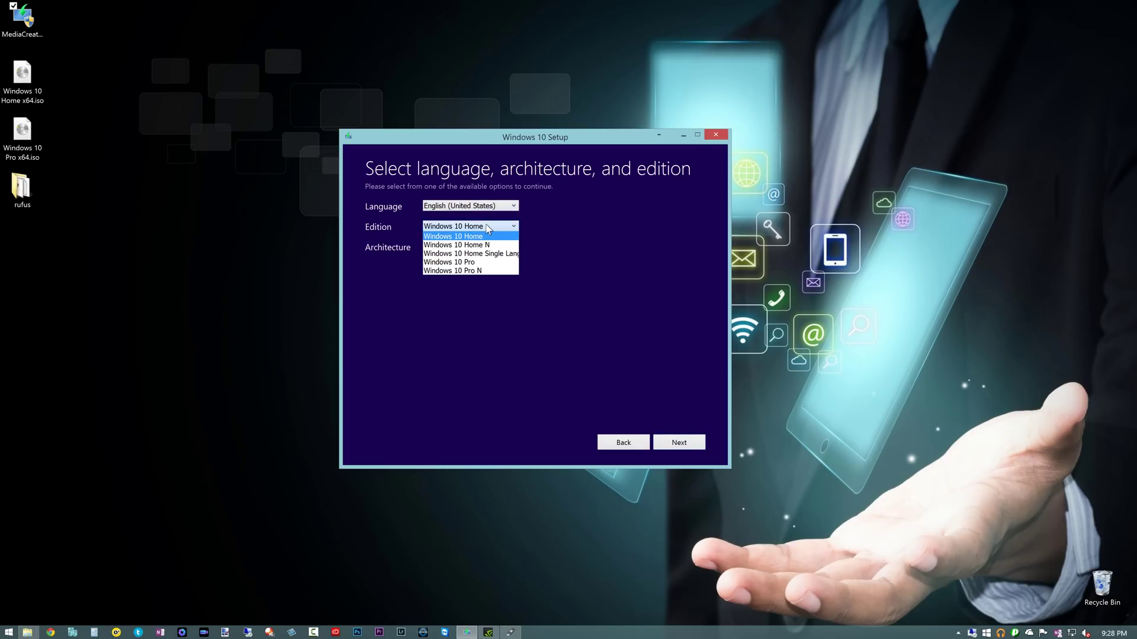
click(477, 262)
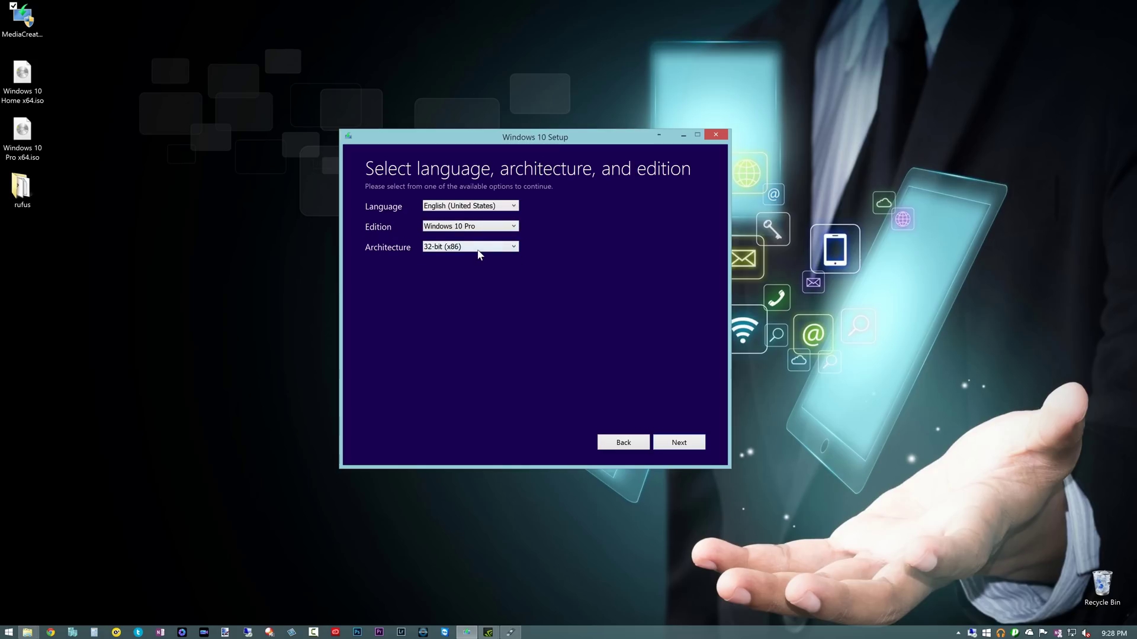
click(478, 248)
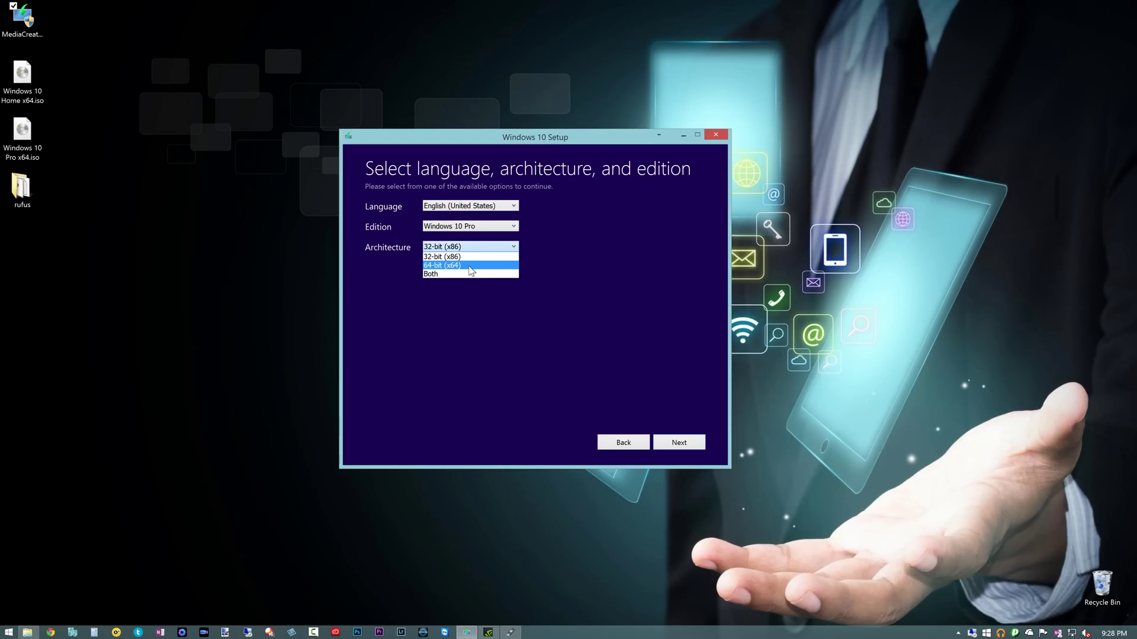
click(471, 266)
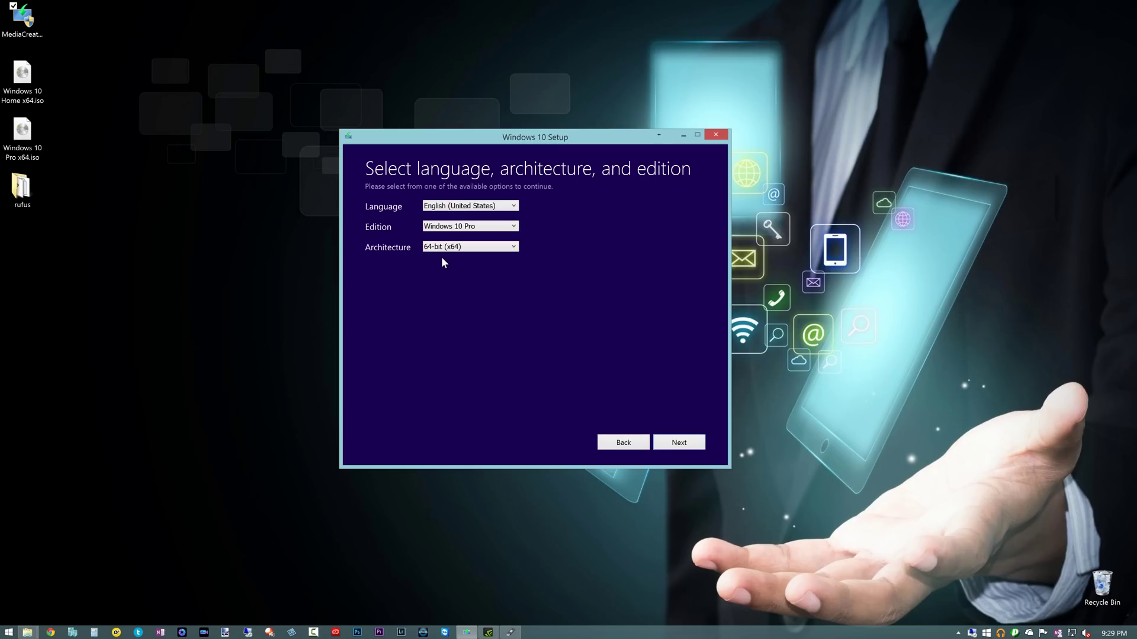
- Advance to the media page and choose ISO file instead of USB flash drive
click(690, 445)
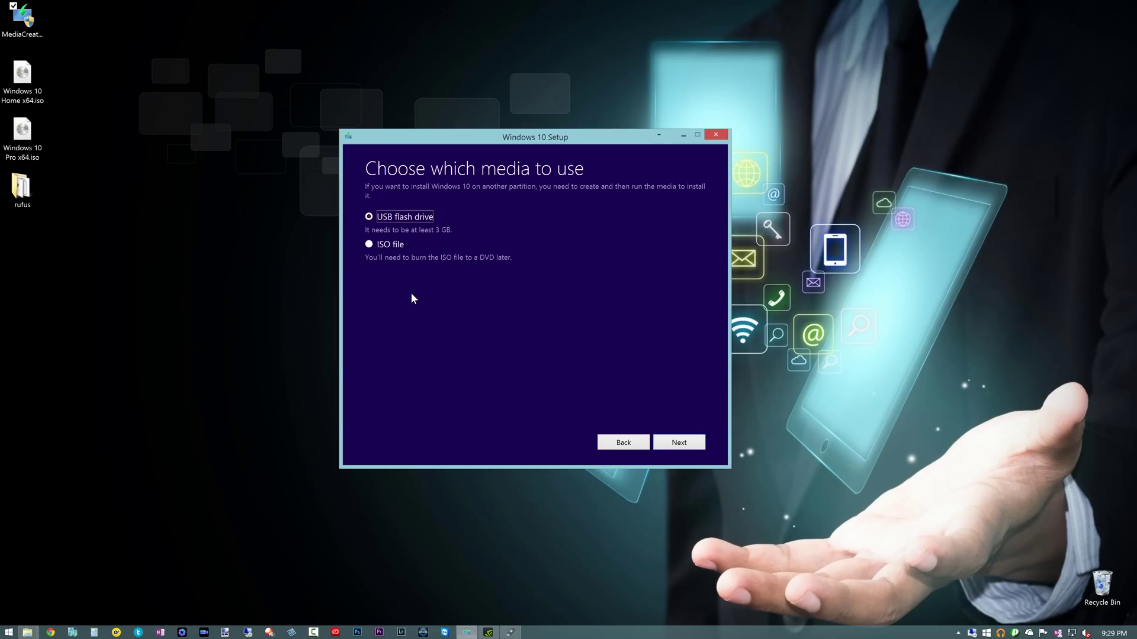
click(391, 244)
- Bring up Rufus and set its file system to Large FAT32
click(510, 632)
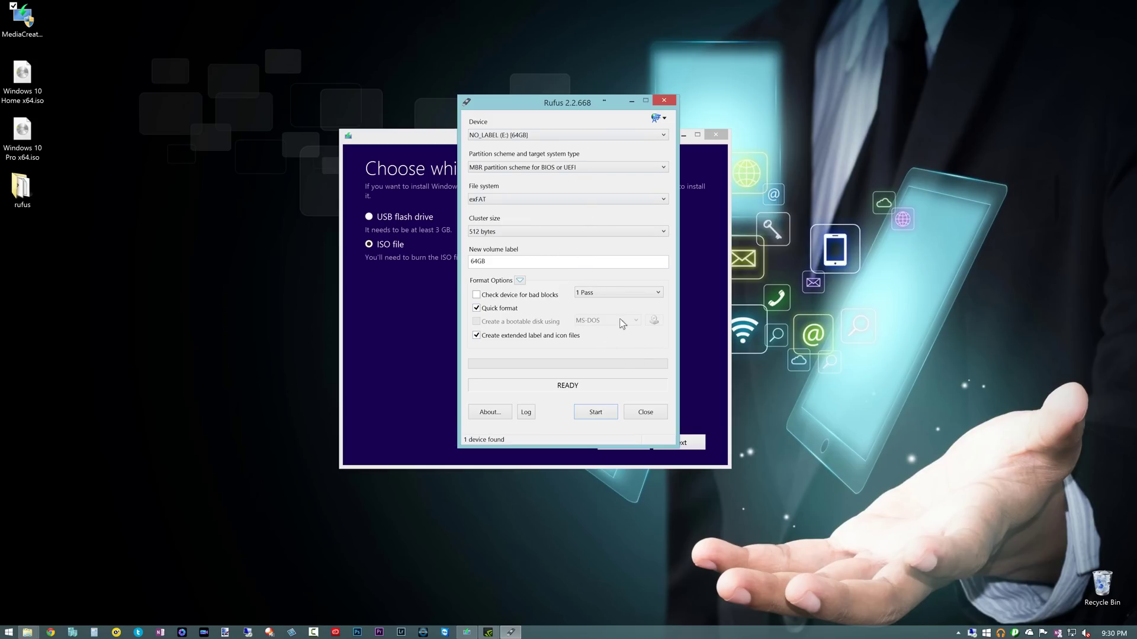
click(564, 199)
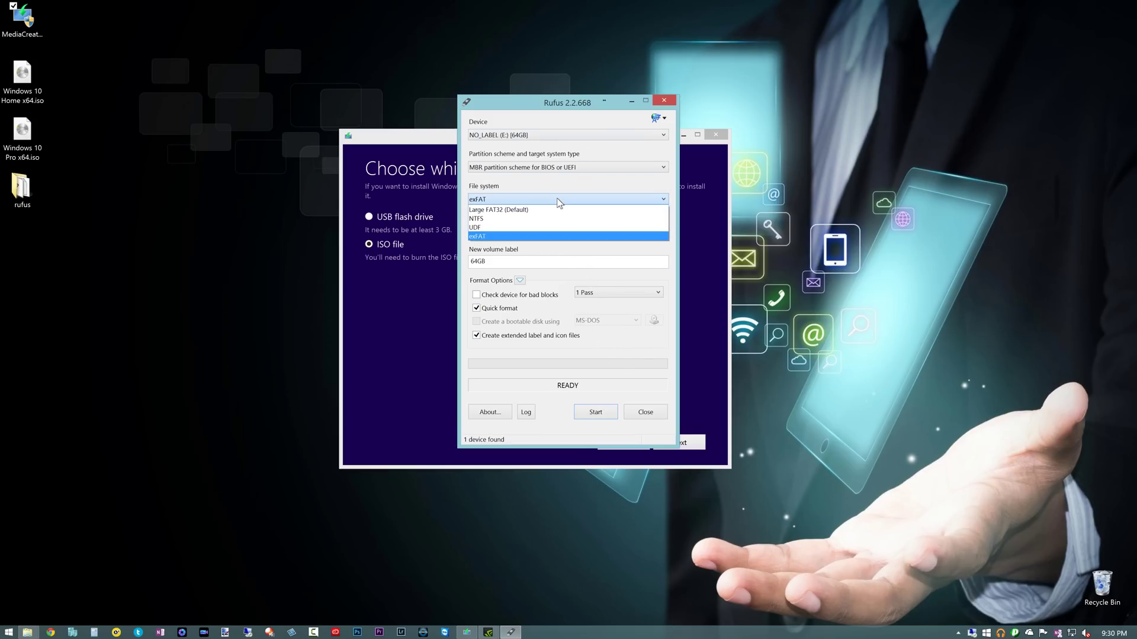
click(521, 211)
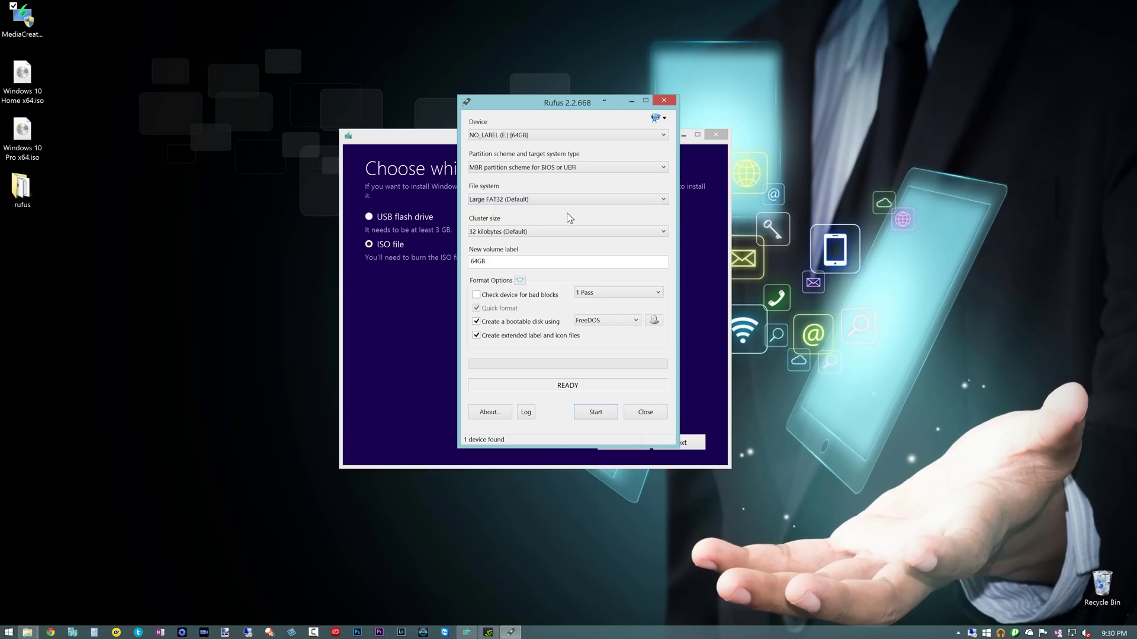
- Load Windows 10 Pro x64.iso as the bootable image in Rufus
click(653, 321)
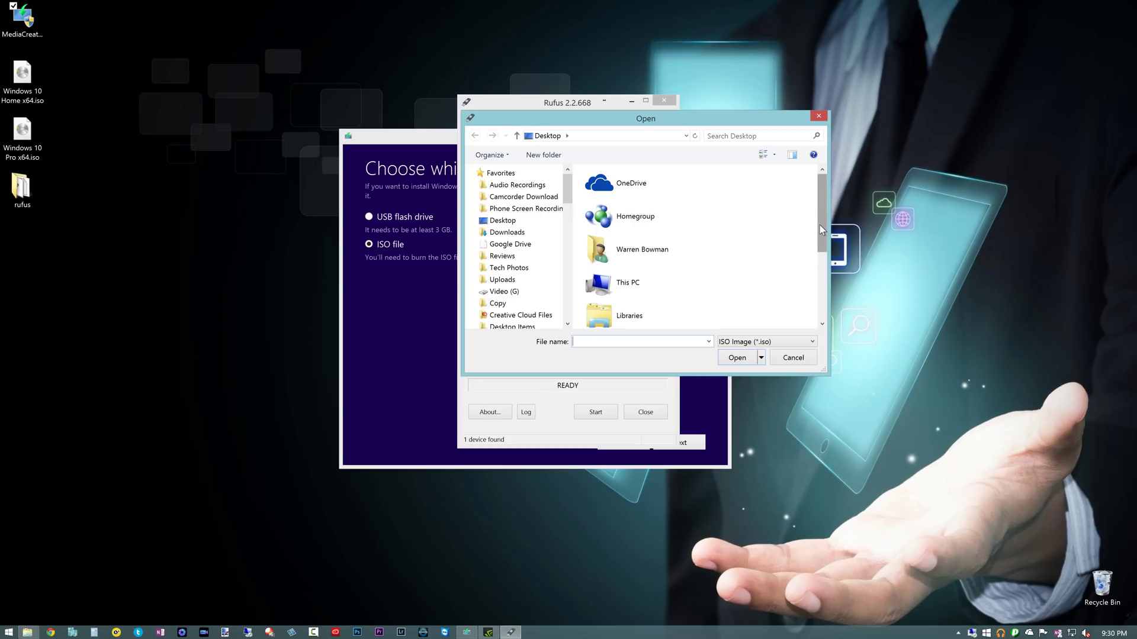
scroll(819, 228, down, 3)
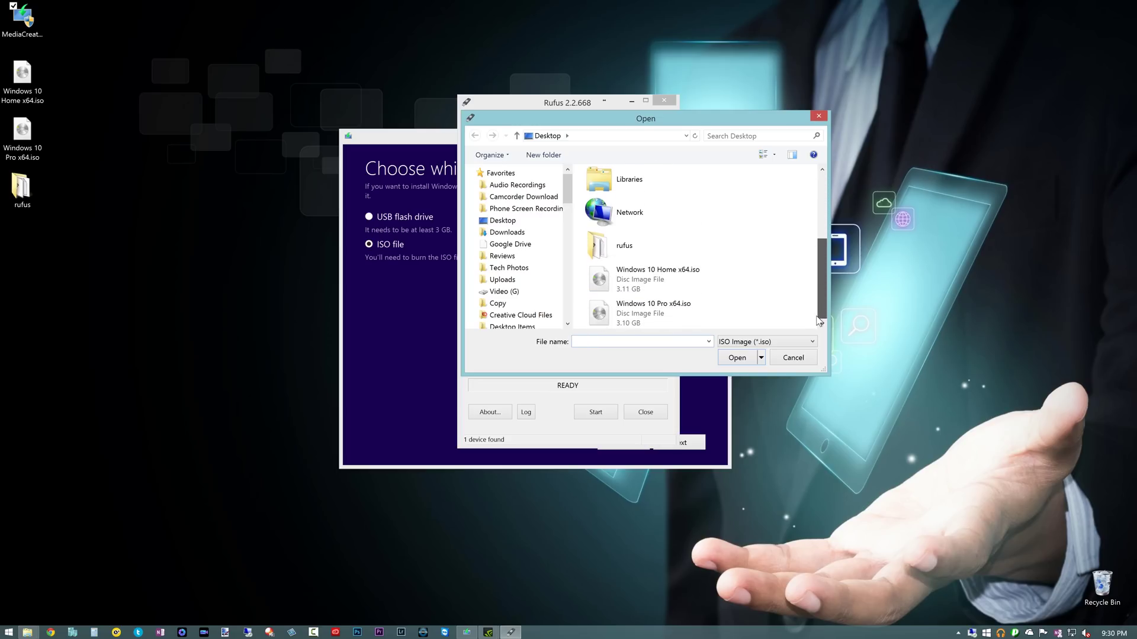
double_click(644, 314)
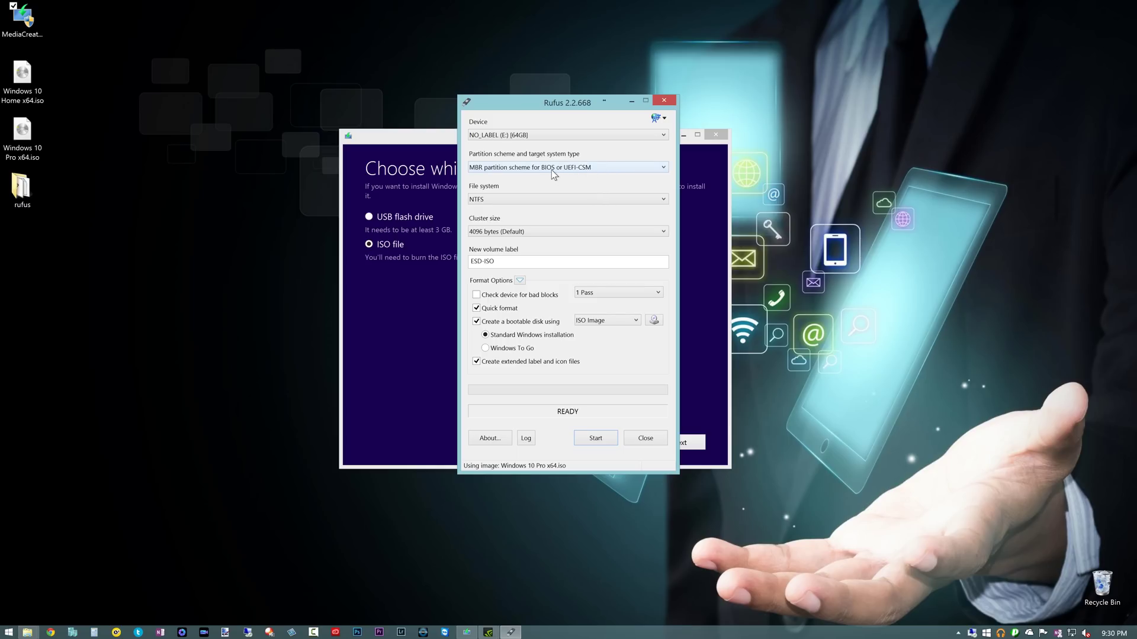
- Set the partition scheme to MBR for UEFI and the volume label to 'Window 10 Pro x64'
click(602, 168)
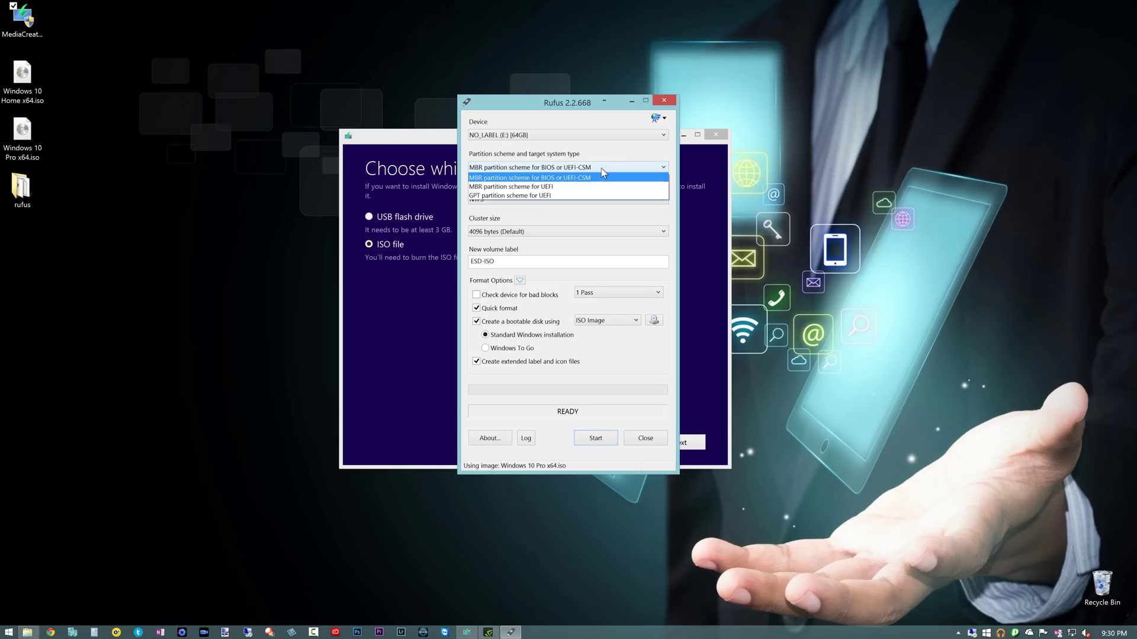
click(549, 187)
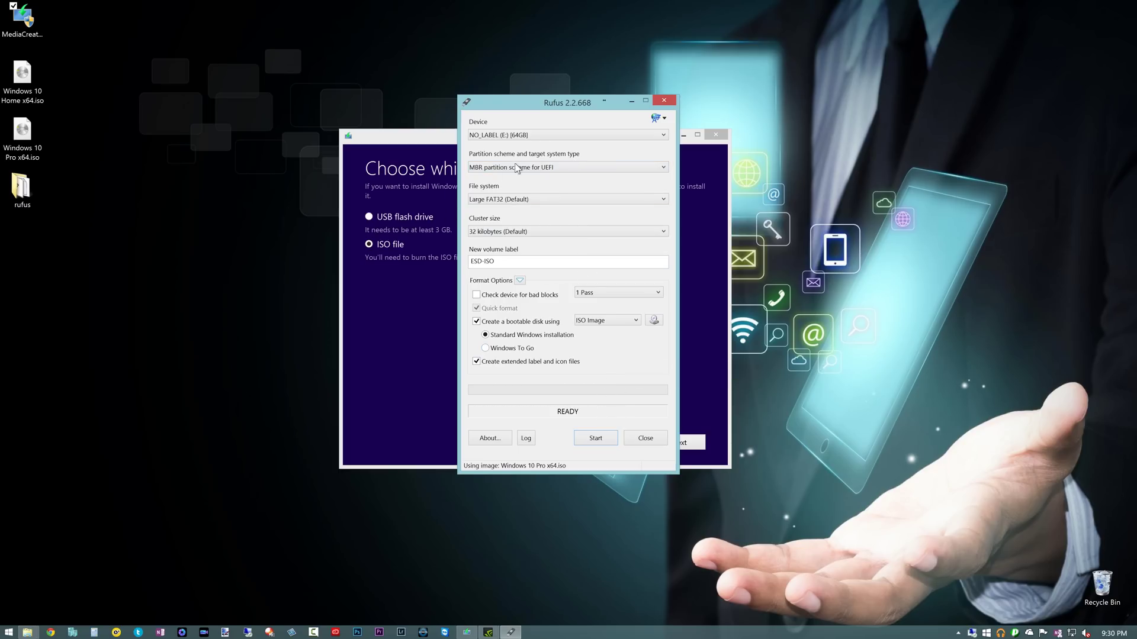
drag(494, 261, 462, 261)
text(Windo)
key(BackSpace)
key(BackSpace)
key(BackSpace)
text(ndow 10 Pro x65)
key(BackSpace)
text(4)
- Write the image to the 64GB drive, accepting the data-destruction warning, then shift the Rufus window aside
click(596, 439)
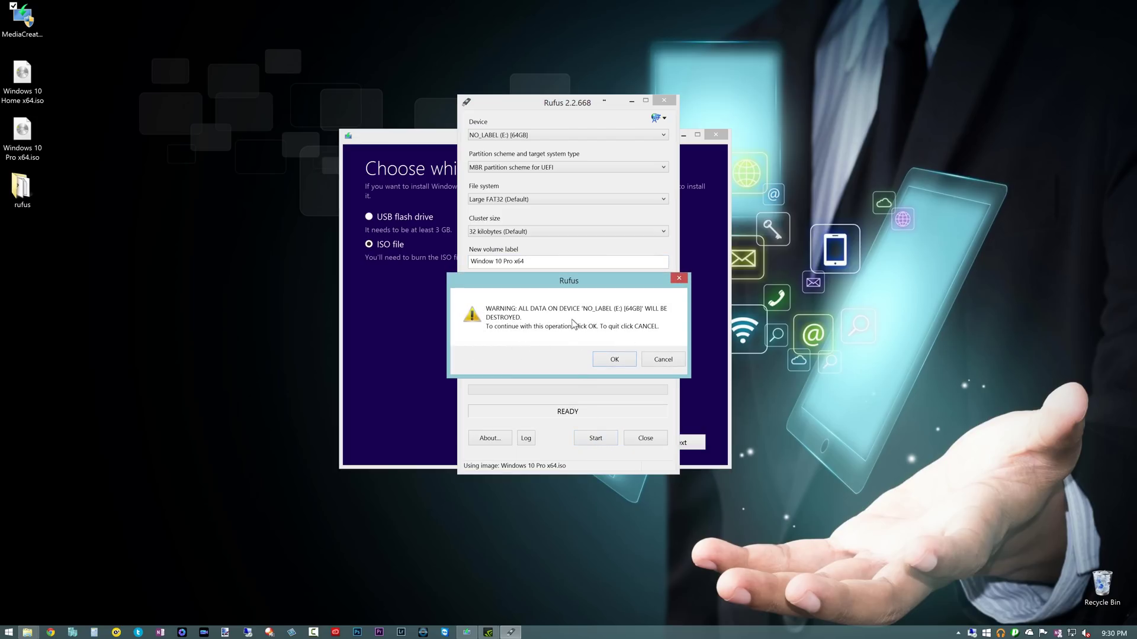
click(613, 360)
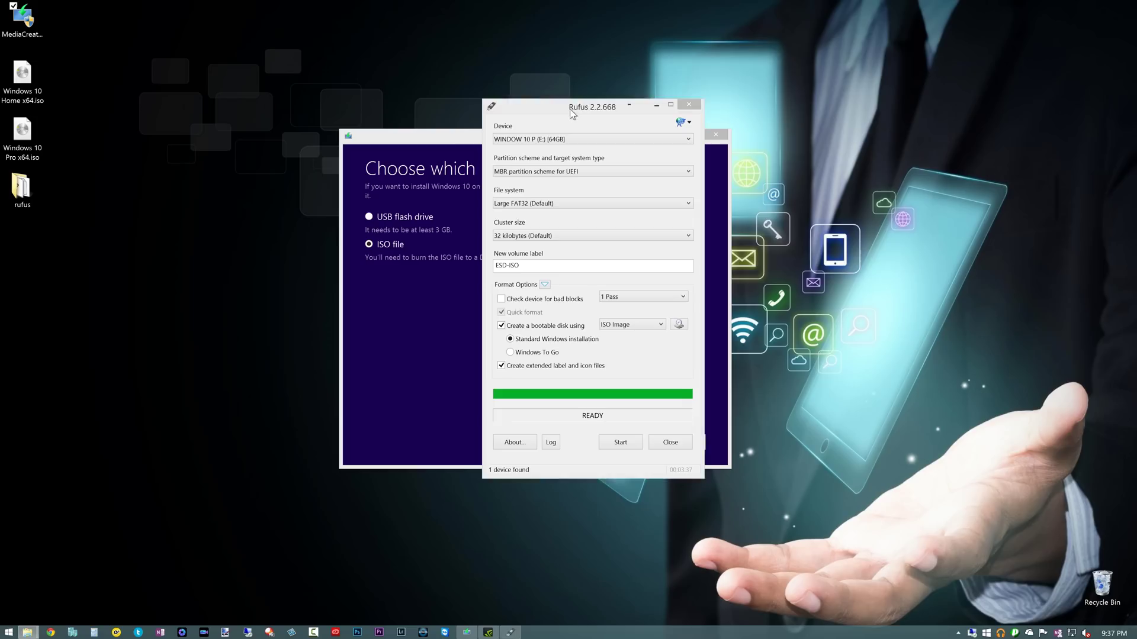
drag(573, 113, 550, 112)
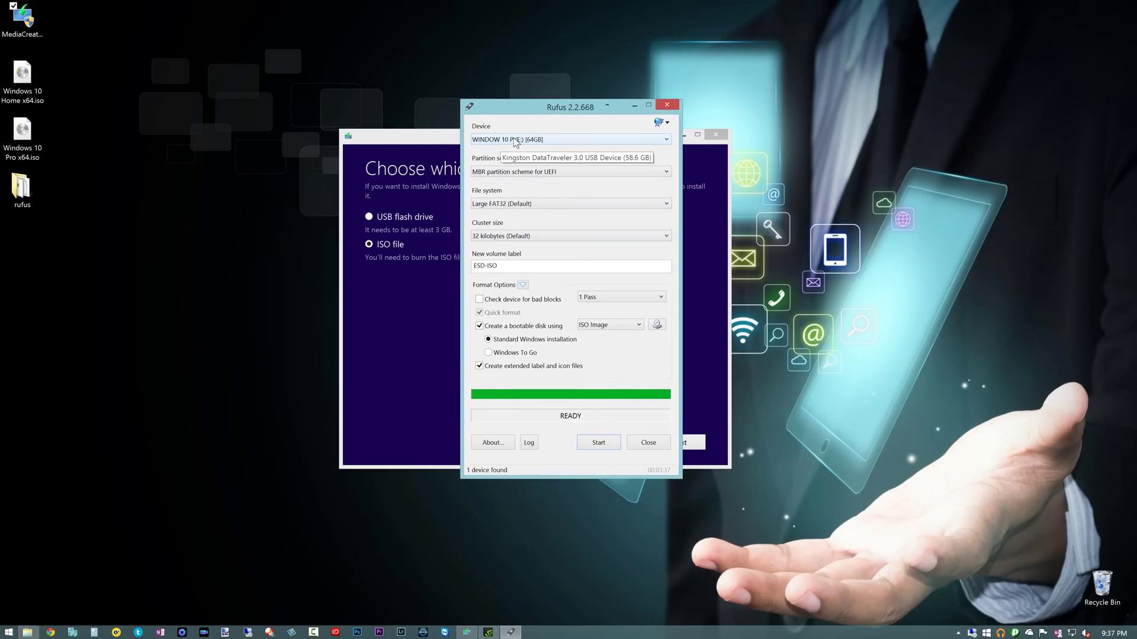
drag(540, 109, 587, 112)
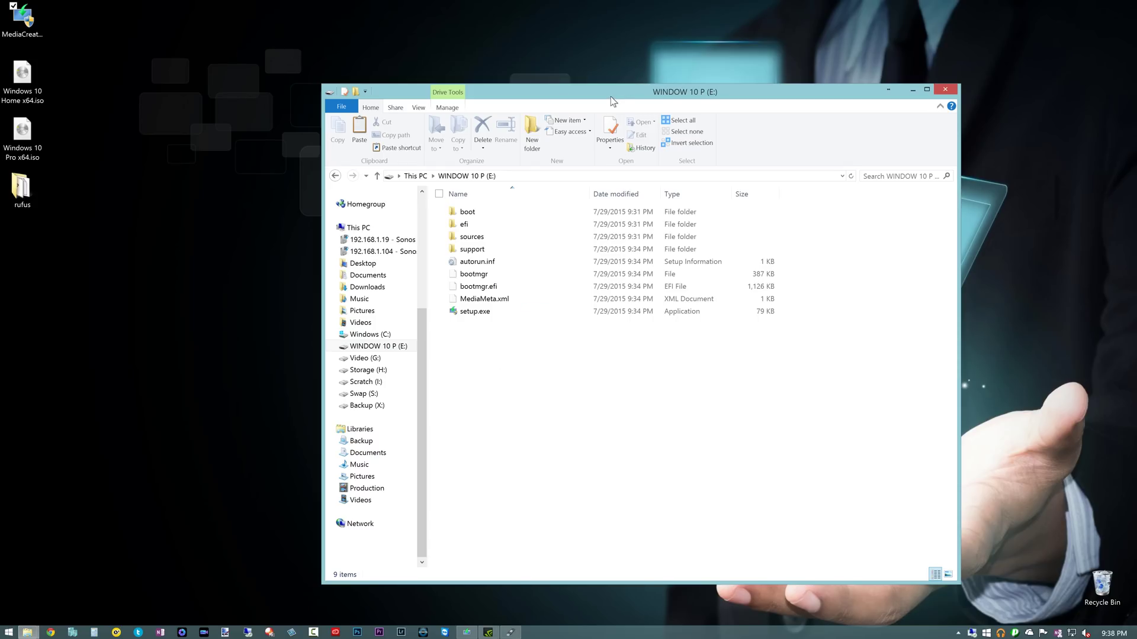
- Reposition the File Explorer window listing WINDOW 10 P (E:)'s setup files
drag(618, 93, 703, 135)
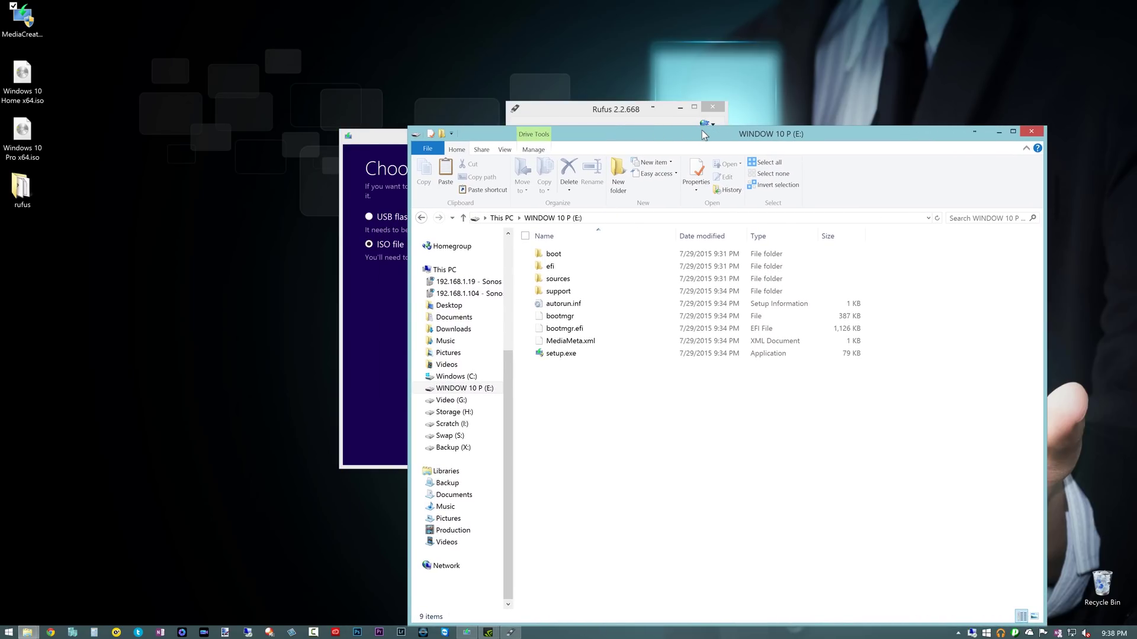